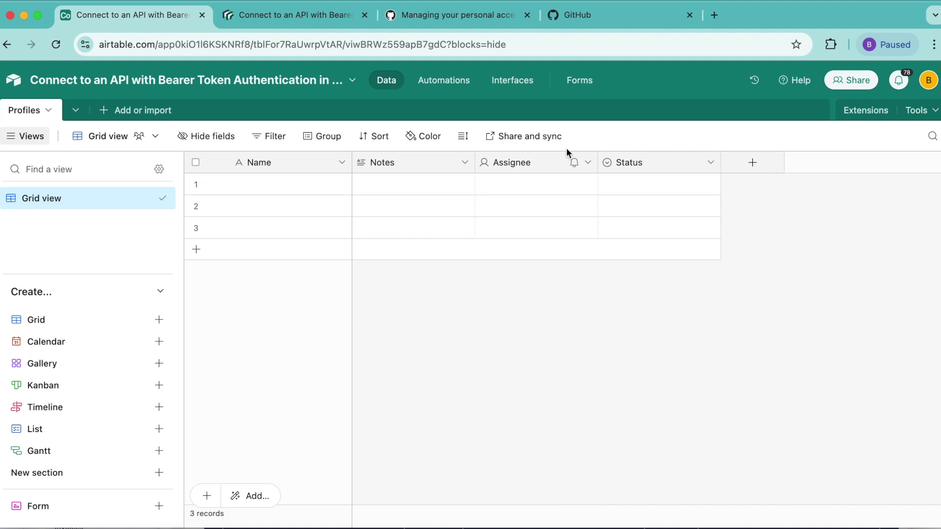
# Switch to the GitHub Docs article 'Managing your personal access tokens'.
pyautogui.click(405, 16)
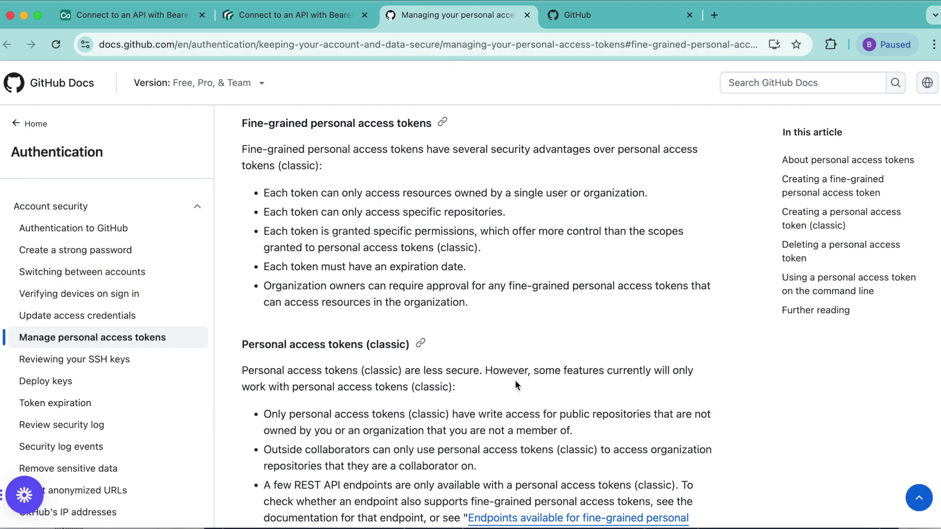
# Go to GitHub Settings > Developer settings > Fine-grained tokens and start a new token.
pyautogui.click(590, 12)
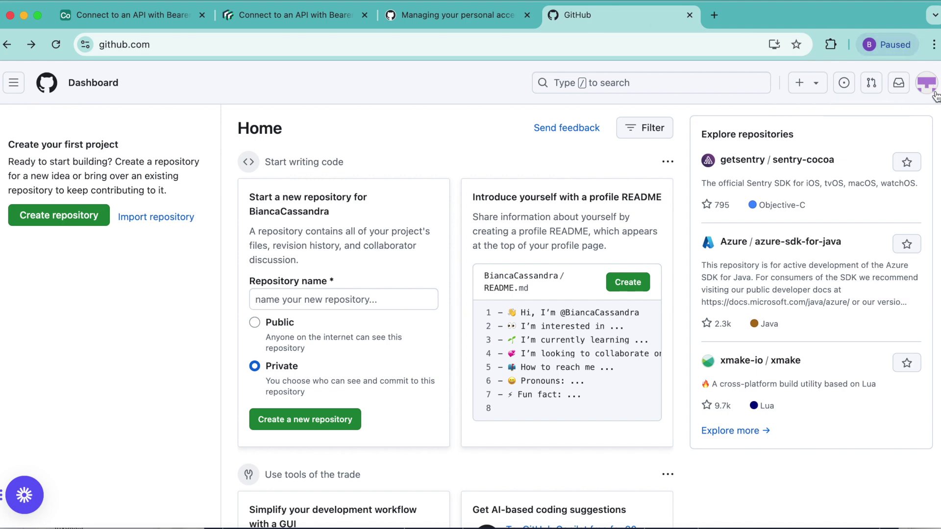
pyautogui.click(927, 84)
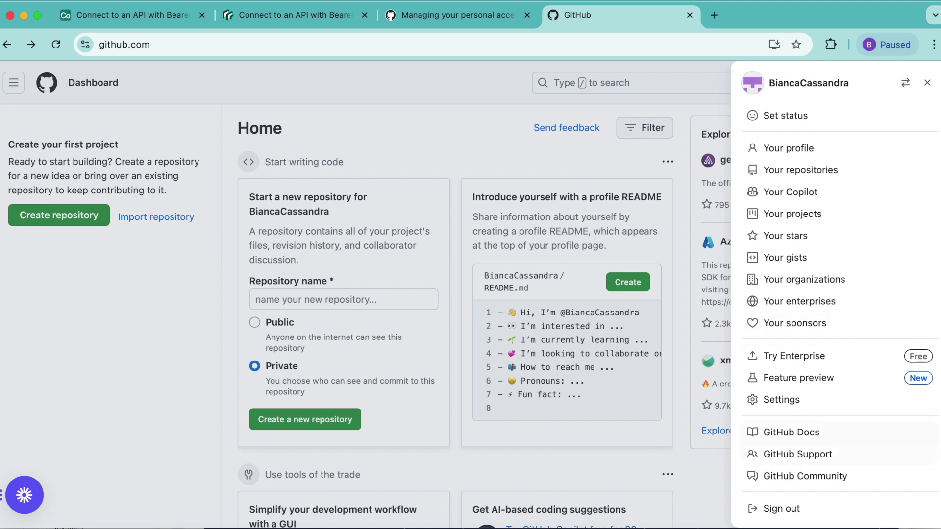
pyautogui.click(791, 406)
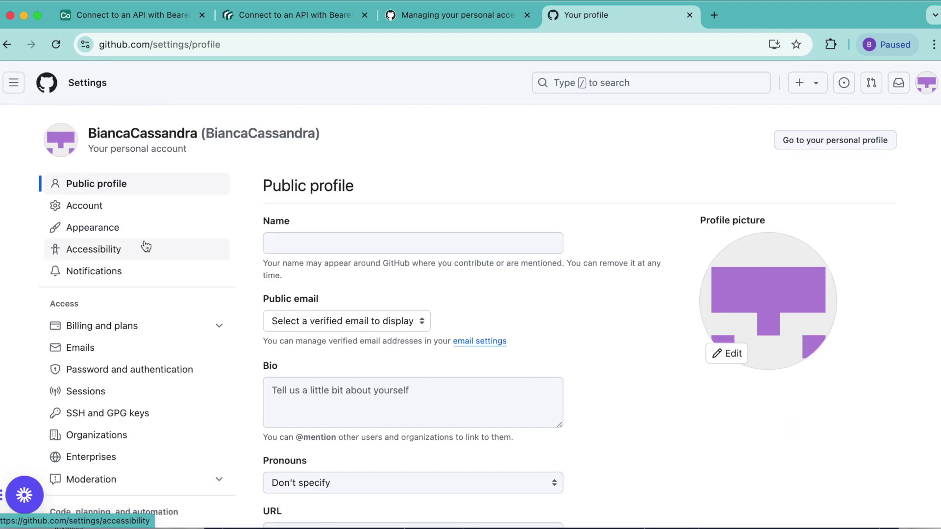
pyautogui.scroll(-3, 184, 348)
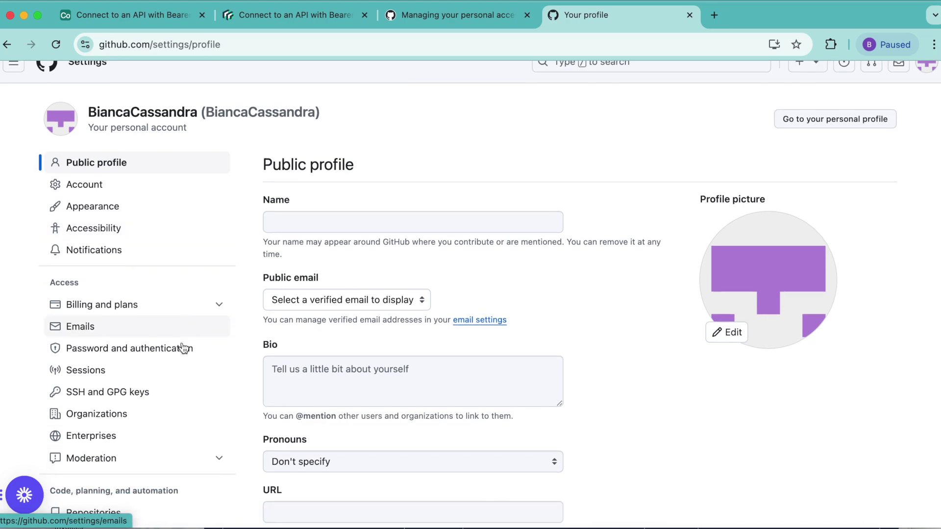
pyautogui.scroll(-10, 184, 348)
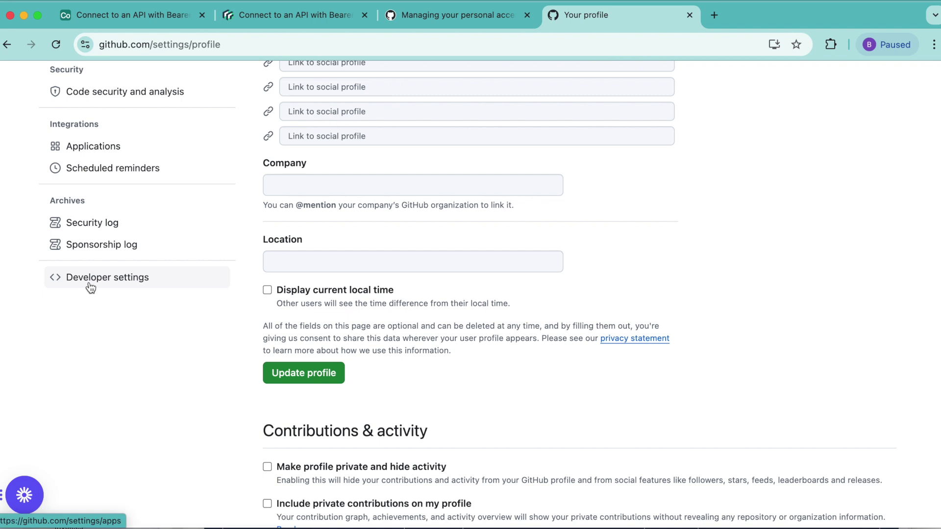
pyautogui.click(91, 286)
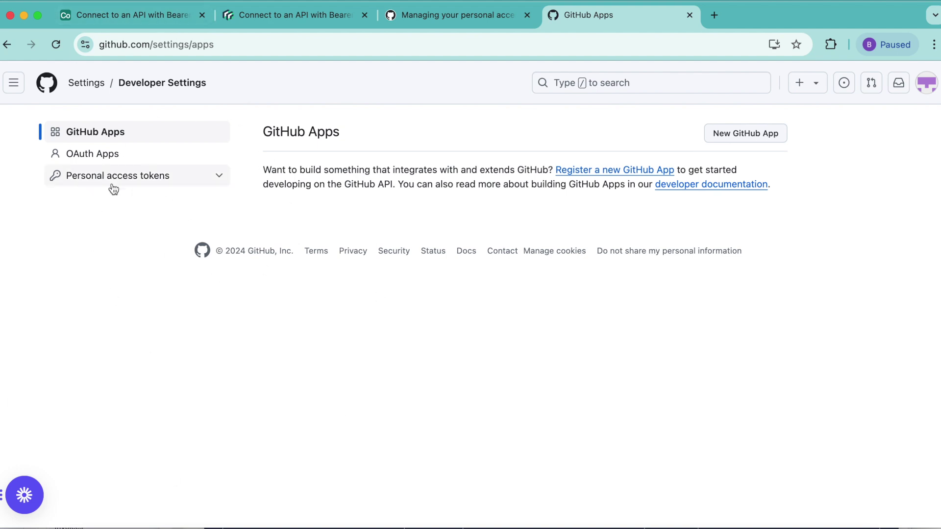
pyautogui.click(142, 178)
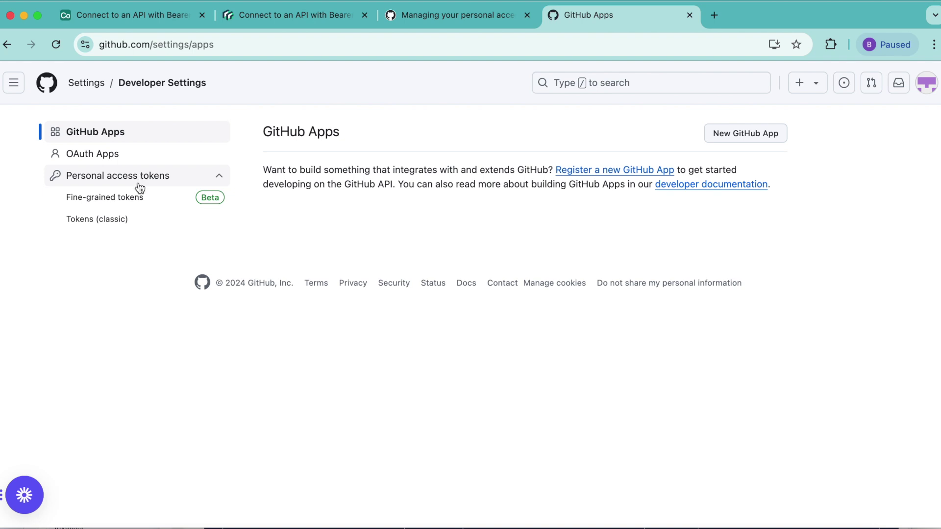
pyautogui.click(78, 204)
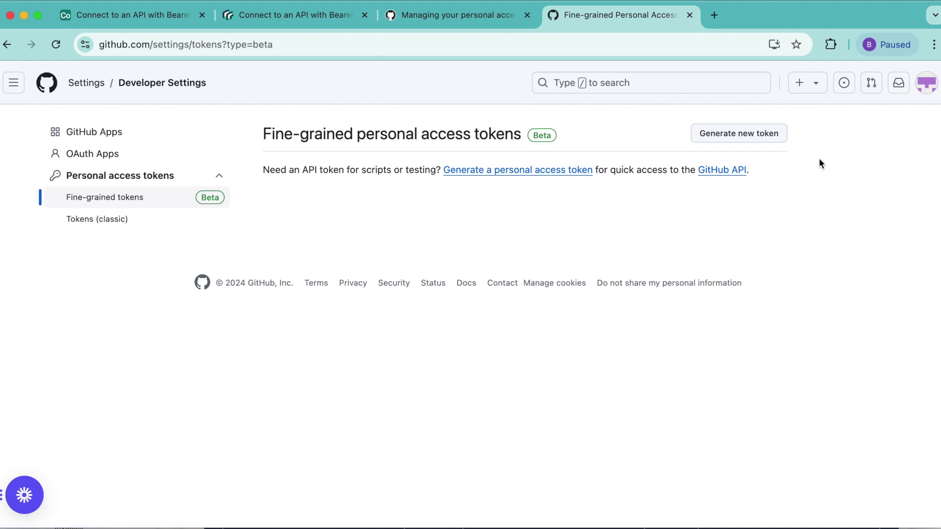
pyautogui.click(738, 139)
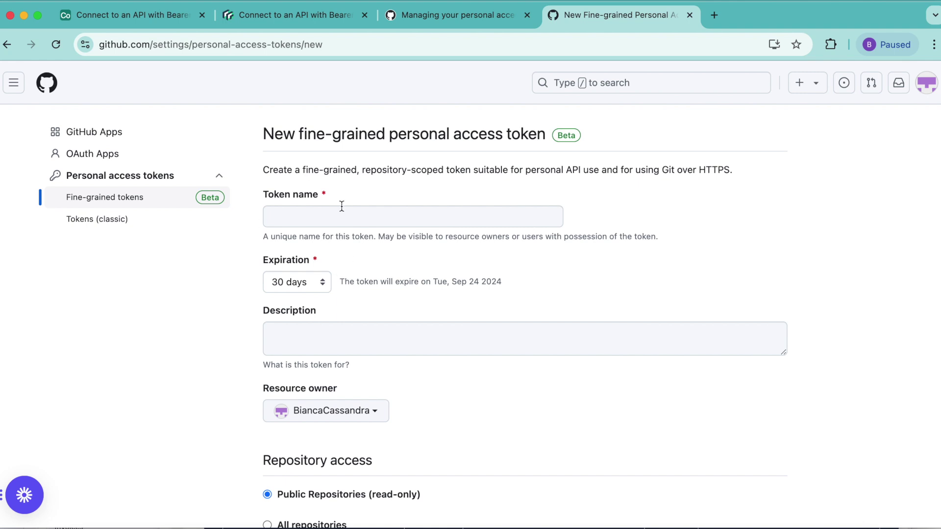
# Name the token 'Profile info' with description 'Returns the profile information for the authenticated user.'.
pyautogui.click(324, 207)
pyautogui.write('Profile info')
pyautogui.click(291, 344)
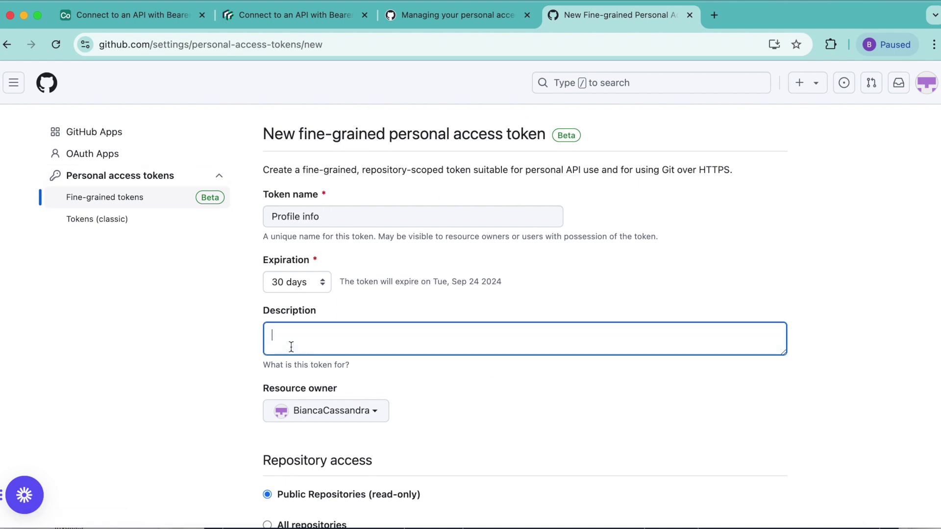
pyautogui.write('Returns the profile information for the authenticated user.')
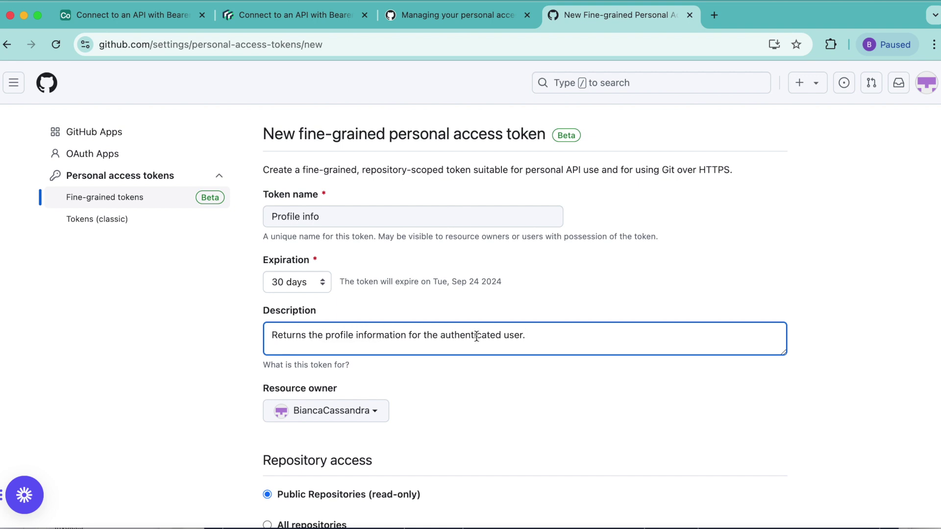
pyautogui.click(656, 412)
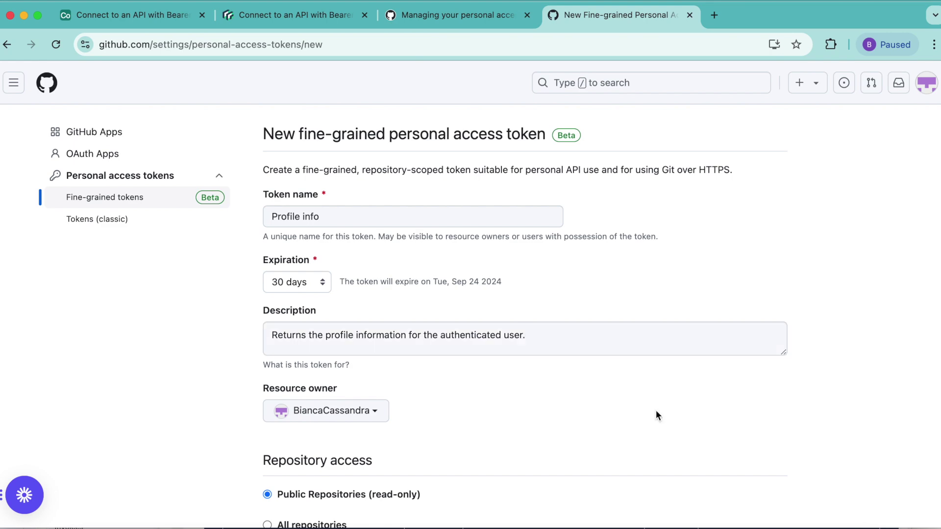
# Generate the token and copy it to the clipboard.
pyautogui.scroll(-10, 656, 412)
pyautogui.scroll(-1, 656, 416)
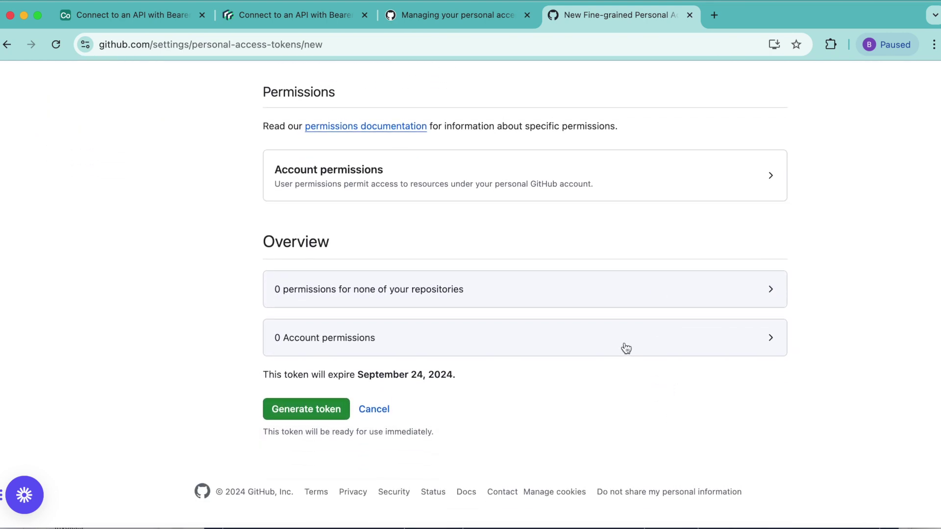
pyautogui.click(313, 415)
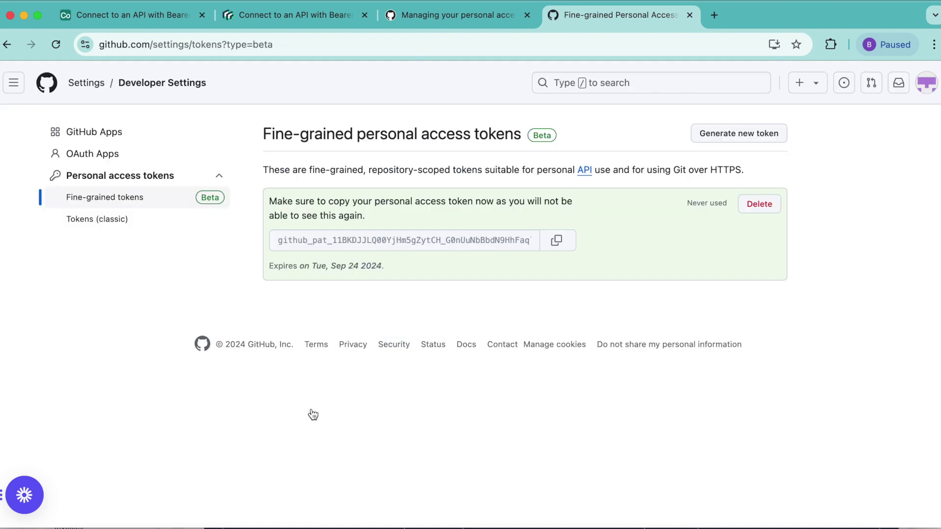
pyautogui.click(564, 244)
pyautogui.click(136, 19)
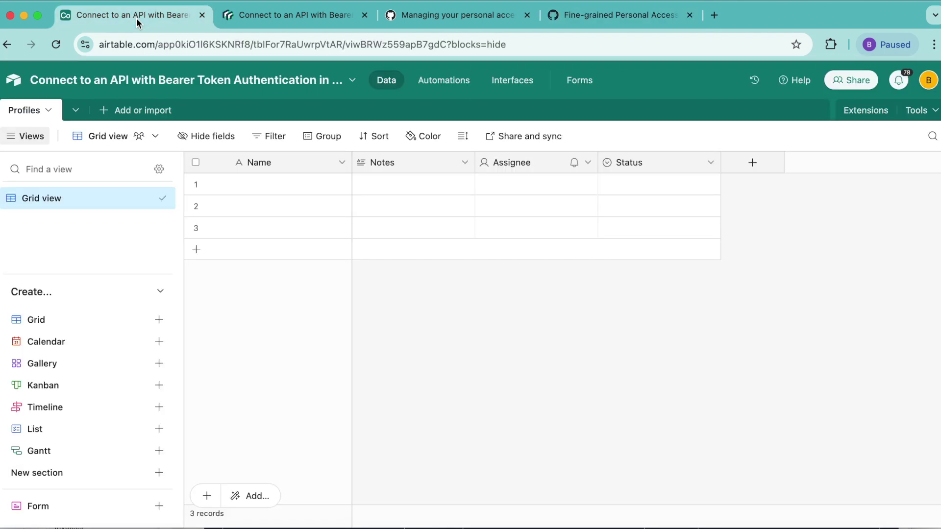
# Add the Data Fetcher extension to the base, found by searching the marketplace for 'data fetc'.
pyautogui.click(870, 111)
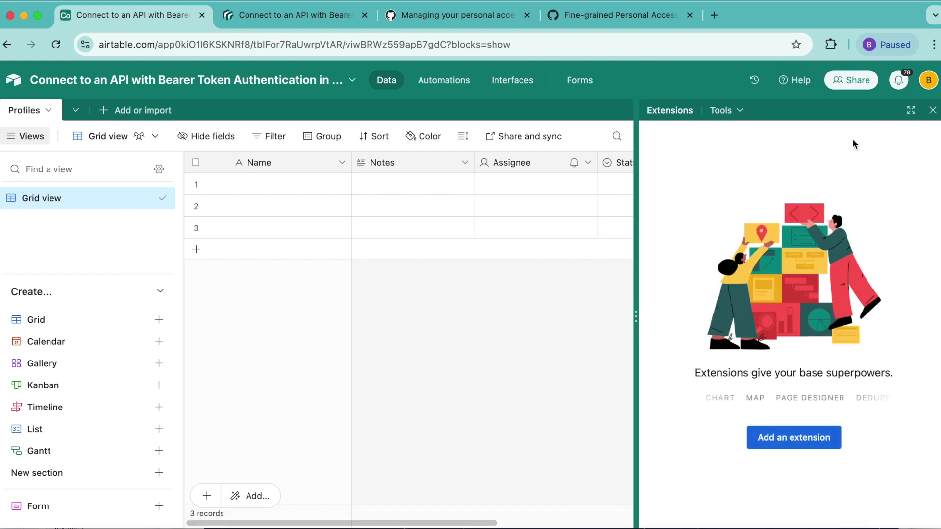
pyautogui.click(815, 439)
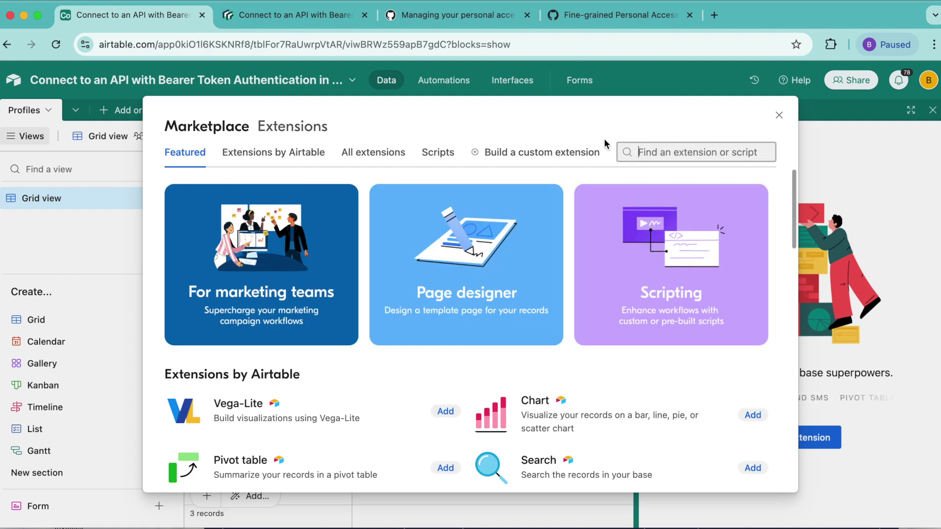
pyautogui.click(665, 149)
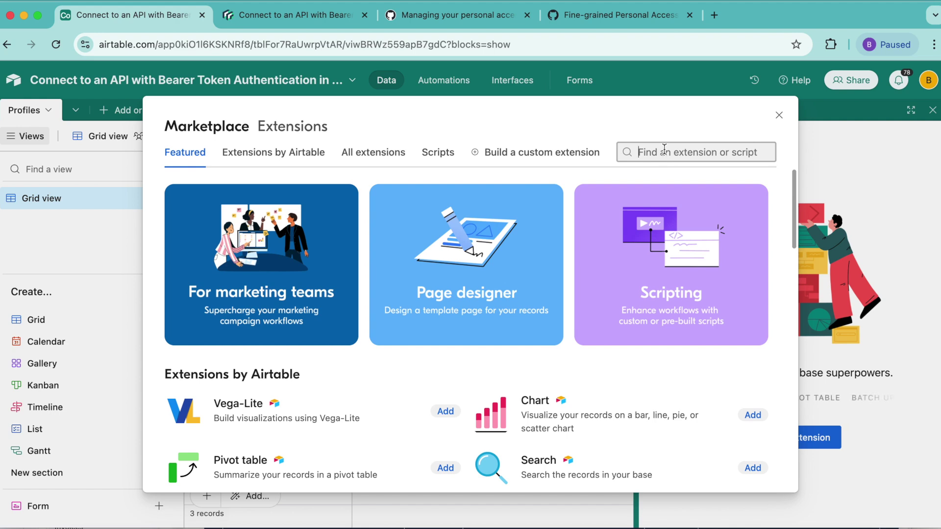
pyautogui.write('data fetc')
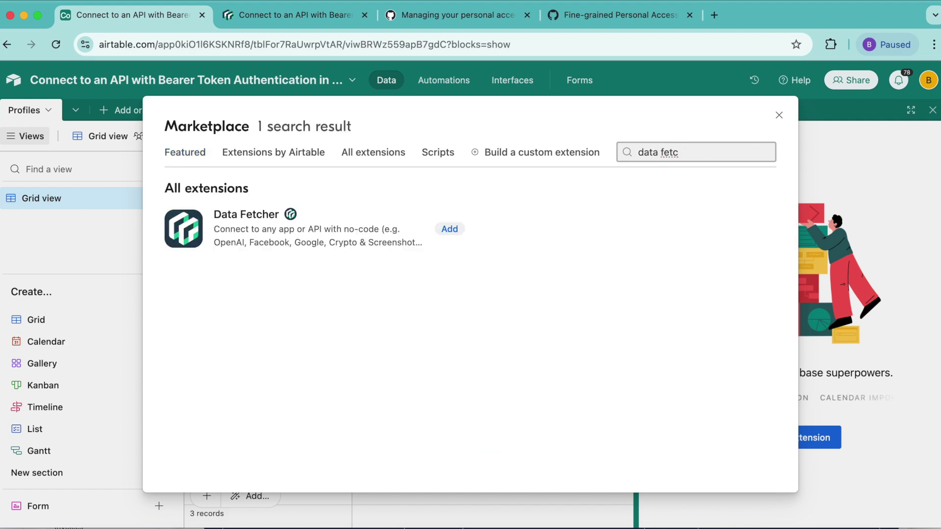
pyautogui.click(450, 229)
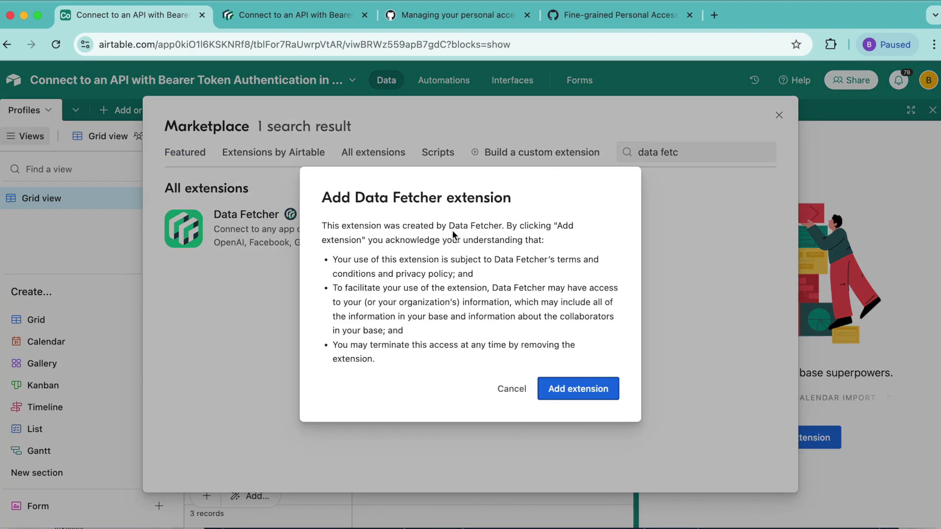
pyautogui.click(579, 392)
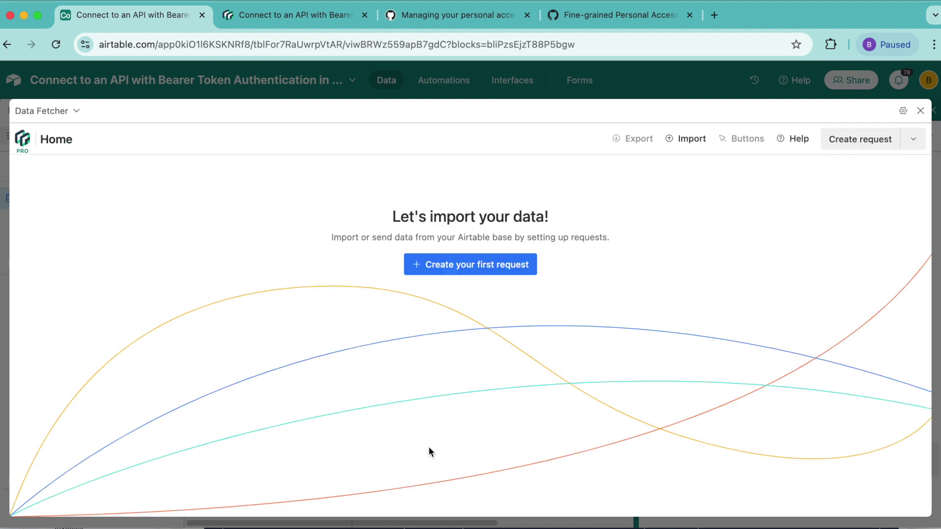
pyautogui.click(483, 264)
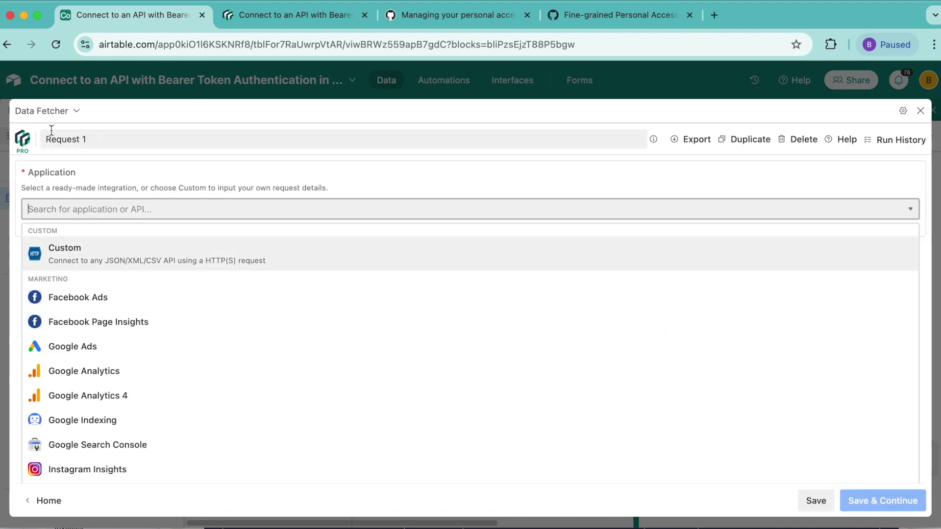
pyautogui.click(64, 263)
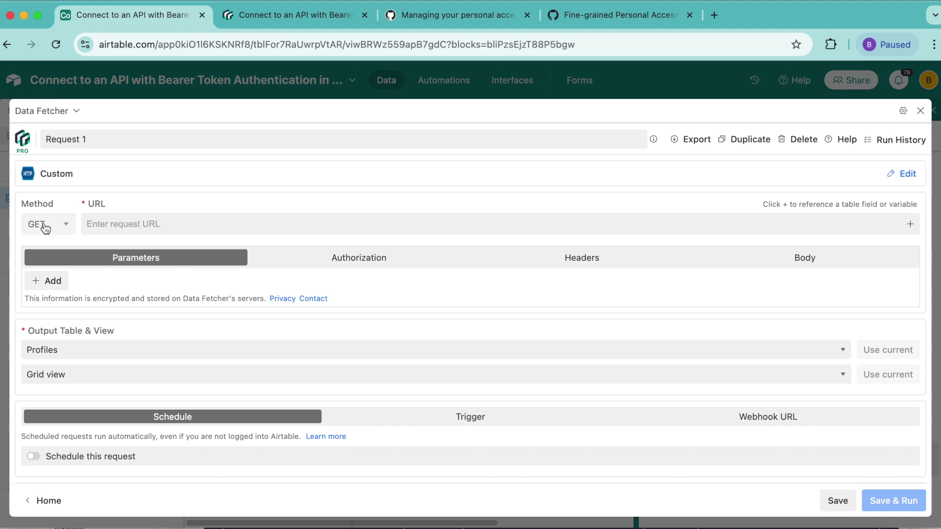
pyautogui.click(88, 224)
pyautogui.hotkey('ctrl', 'v')
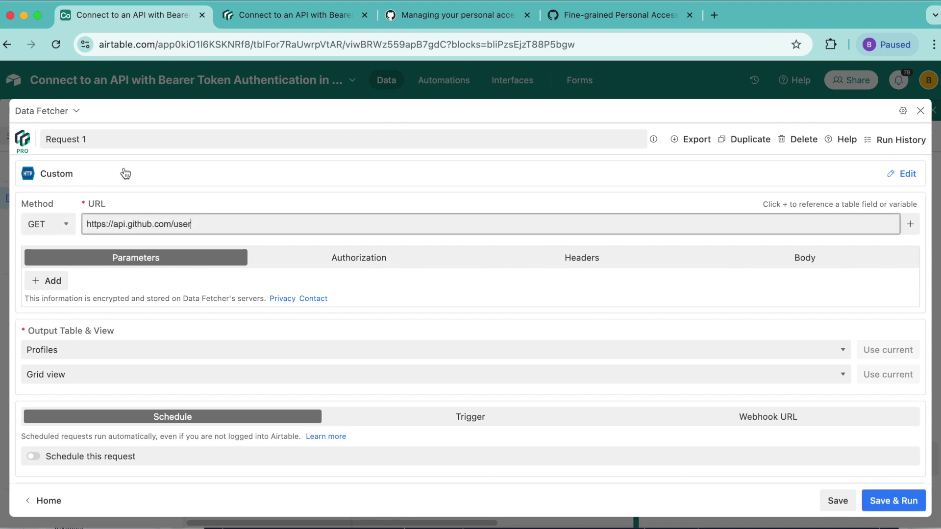
pyautogui.click(72, 245)
pyautogui.click(252, 22)
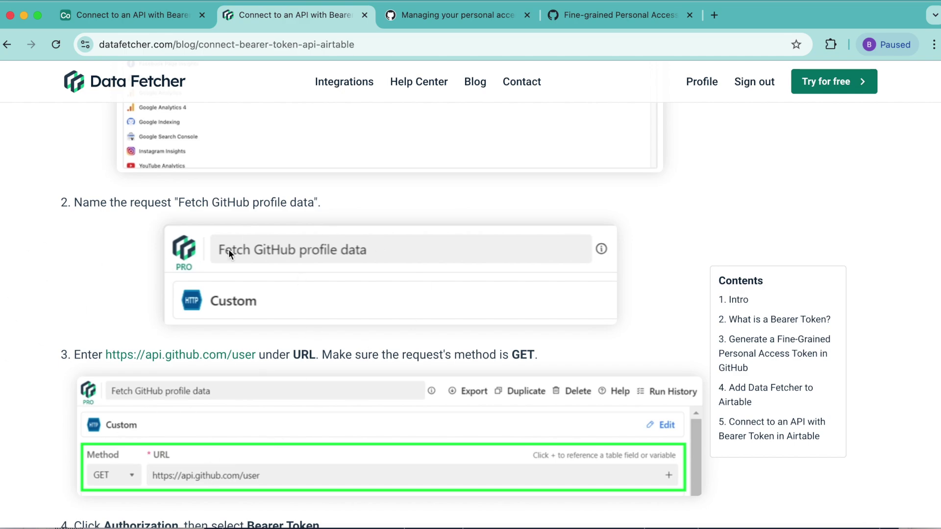
# Scroll through the guide's request setup steps 3–4, then go back to the Airtable request.
pyautogui.scroll(15, 229, 249)
pyautogui.scroll(15, 229, 249)
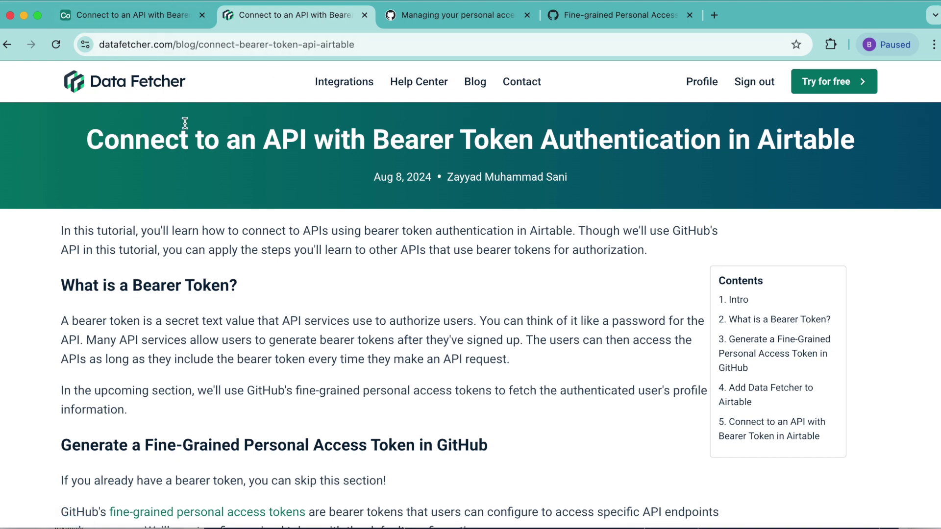
pyautogui.scroll(-15, 221, 318)
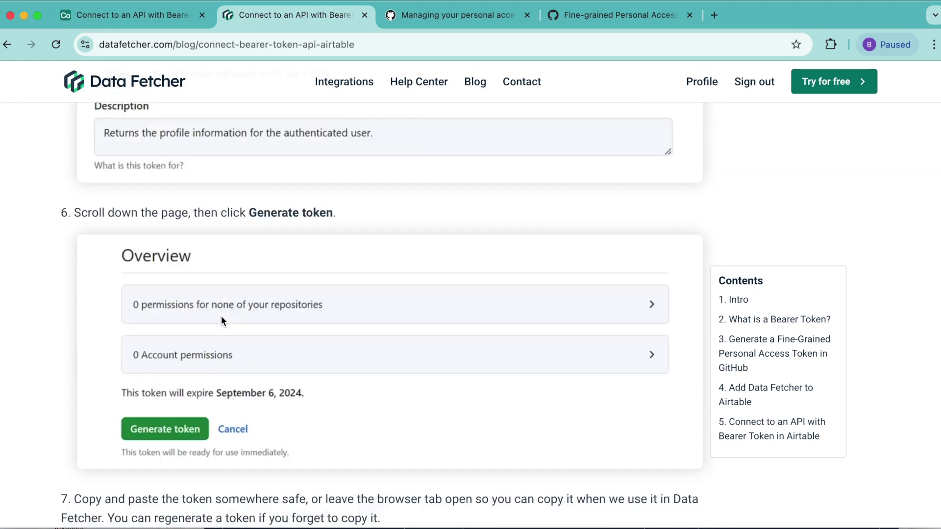
pyautogui.scroll(-15, 222, 321)
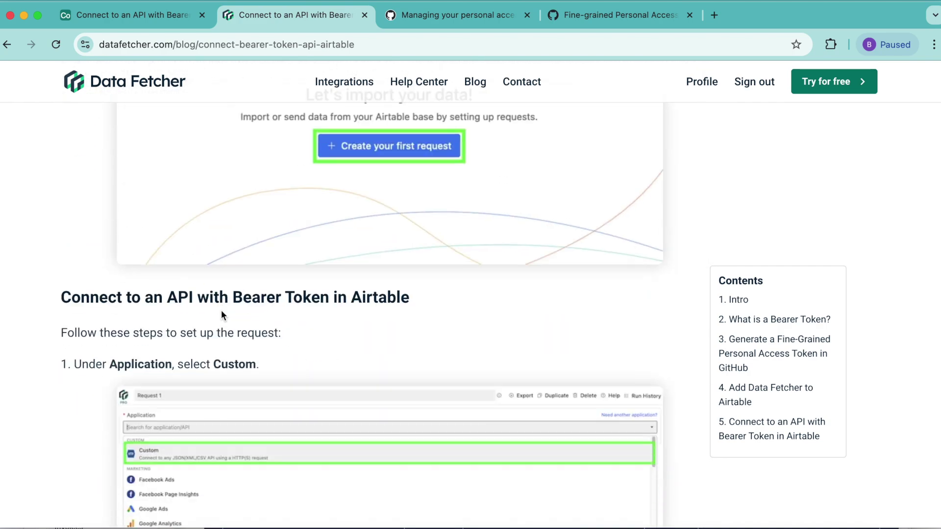
pyautogui.scroll(-10, 222, 314)
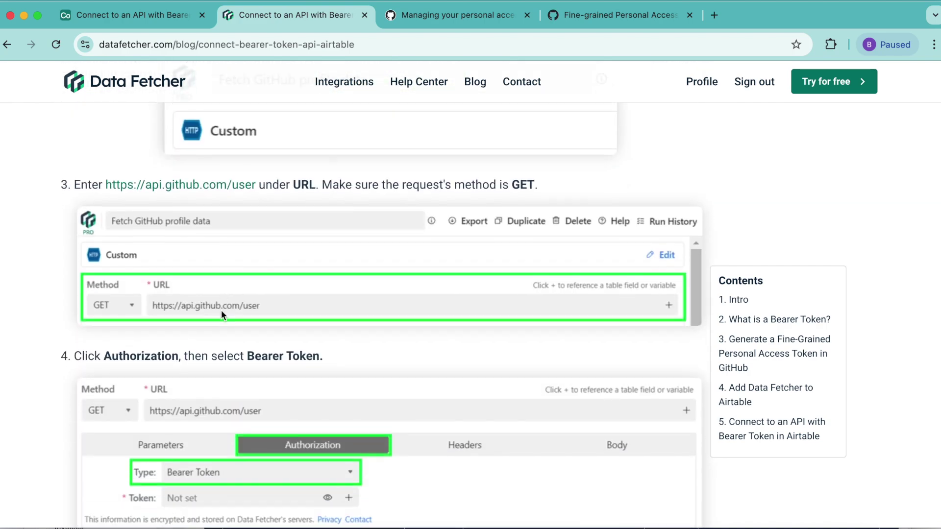
pyautogui.click(141, 11)
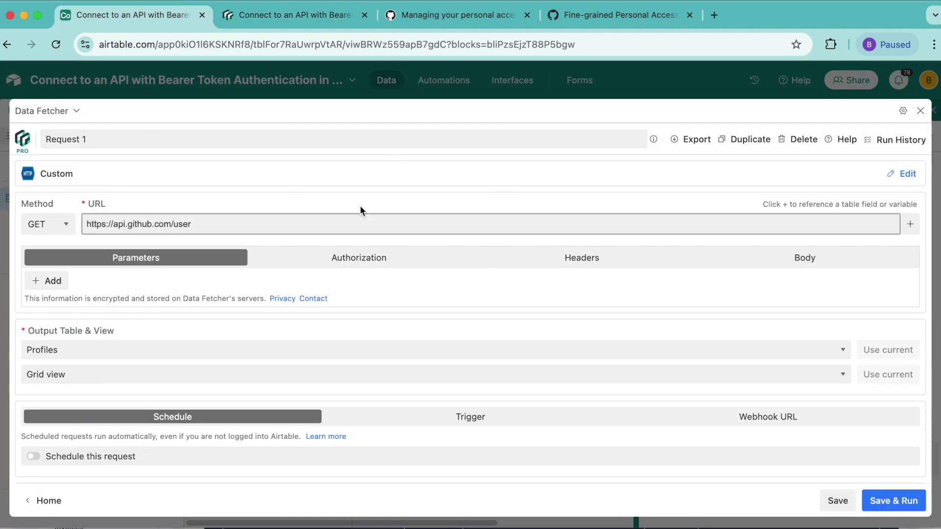
# Set the request's authorization to Bearer Token and paste in the GitHub access token.
pyautogui.click(377, 262)
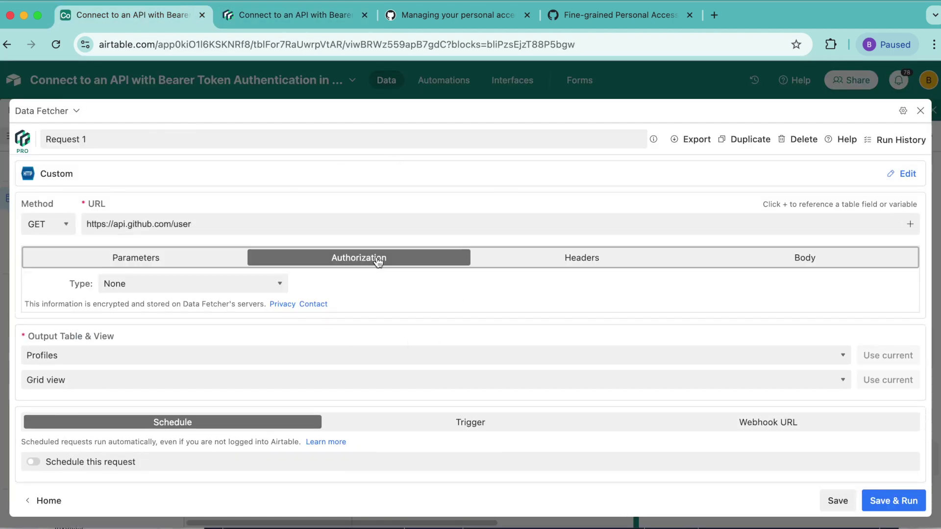
pyautogui.click(244, 286)
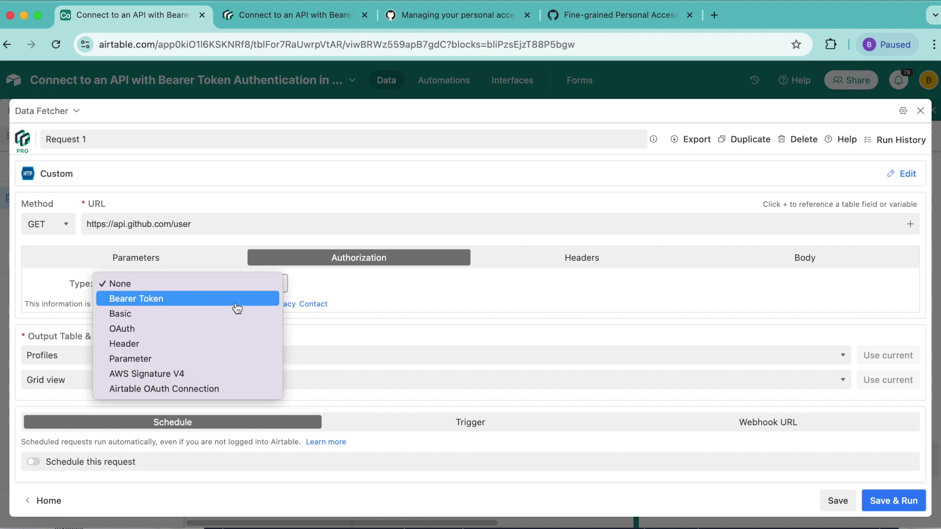
pyautogui.click(237, 307)
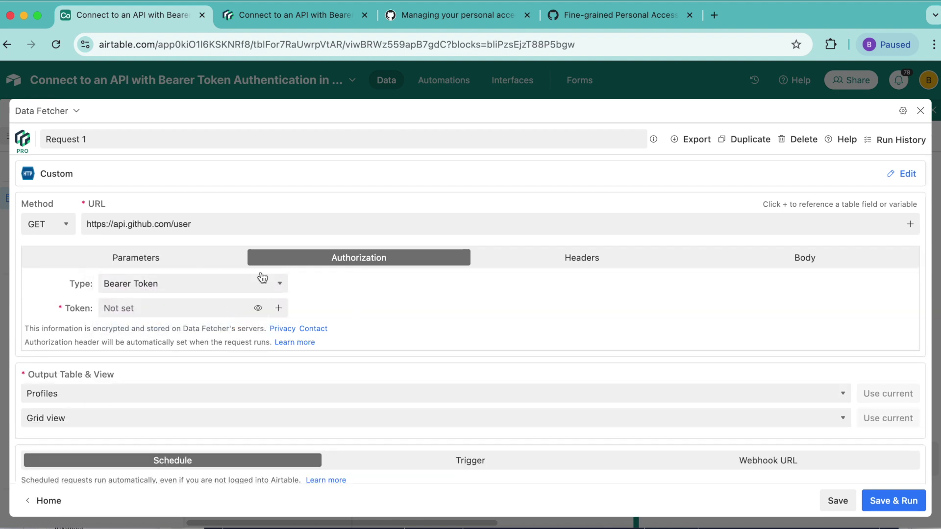
pyautogui.click(120, 310)
pyautogui.click(121, 309)
pyautogui.press('super+v')
# Add a request header User-Agent with the value 'Data Fetcher'.
pyautogui.click(597, 263)
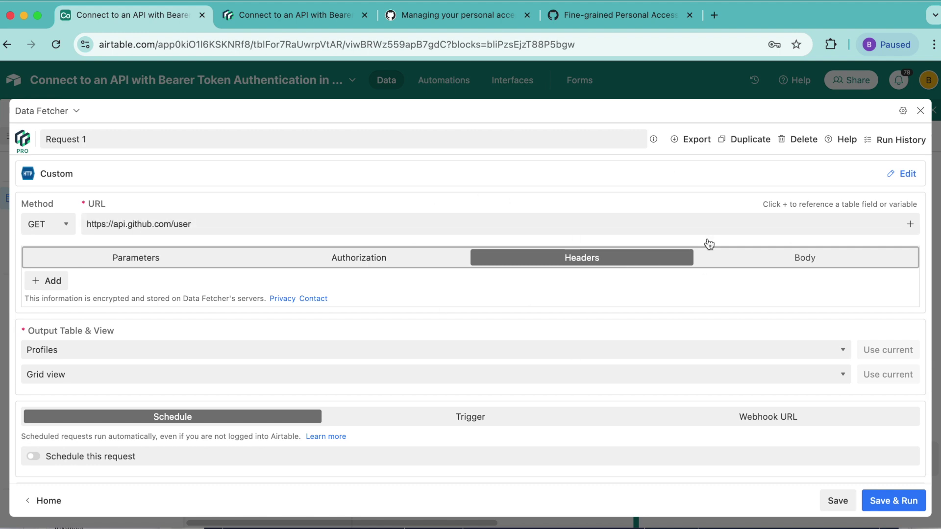
pyautogui.click(542, 307)
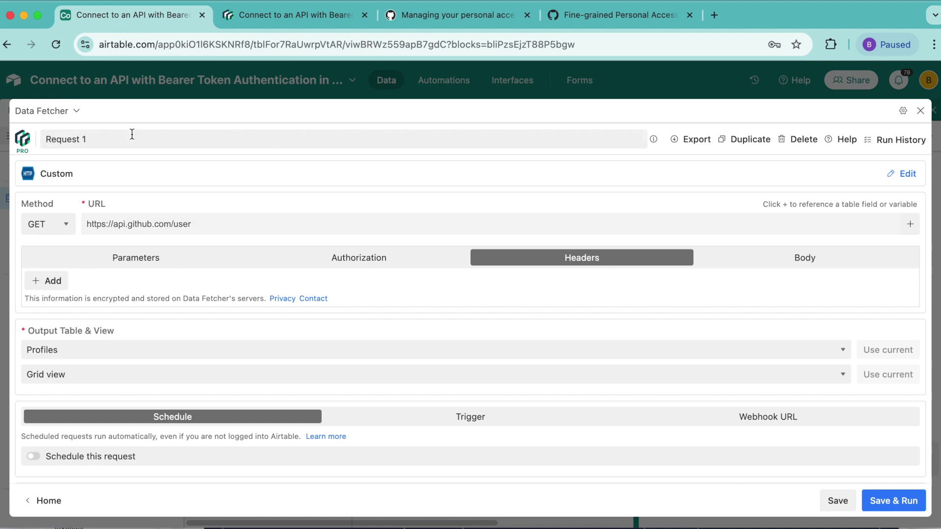
pyautogui.click(43, 280)
pyautogui.click(323, 282)
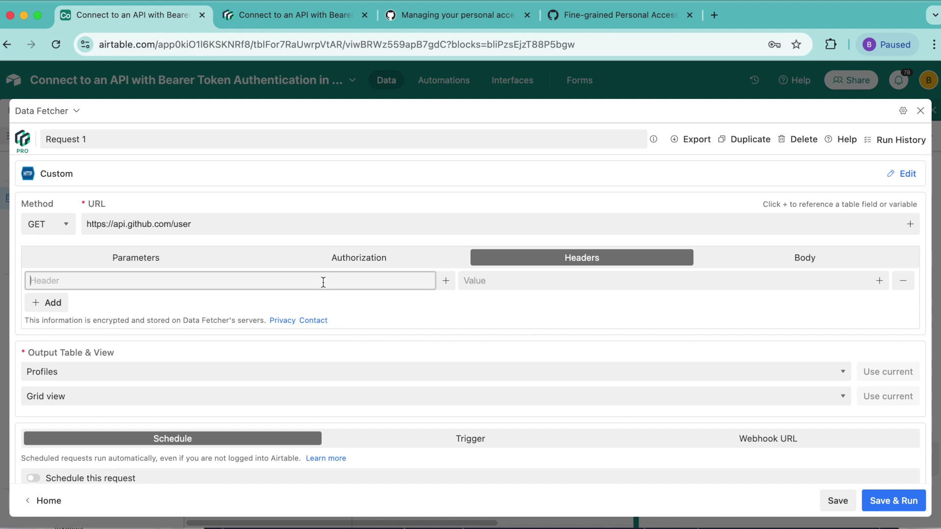
pyautogui.press('super+v')
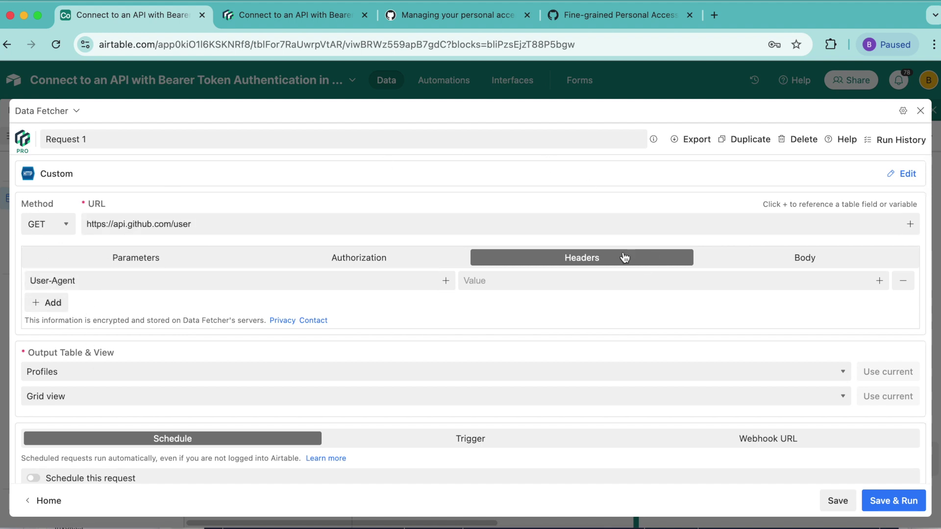
pyautogui.click(503, 282)
pyautogui.write('Data Fetcher')
# Rename the request 'Fetch GitHub profile data', then save and run it.
pyautogui.click(59, 137)
pyautogui.press('super+a')
pyautogui.write('Fetch GitHub profile data')
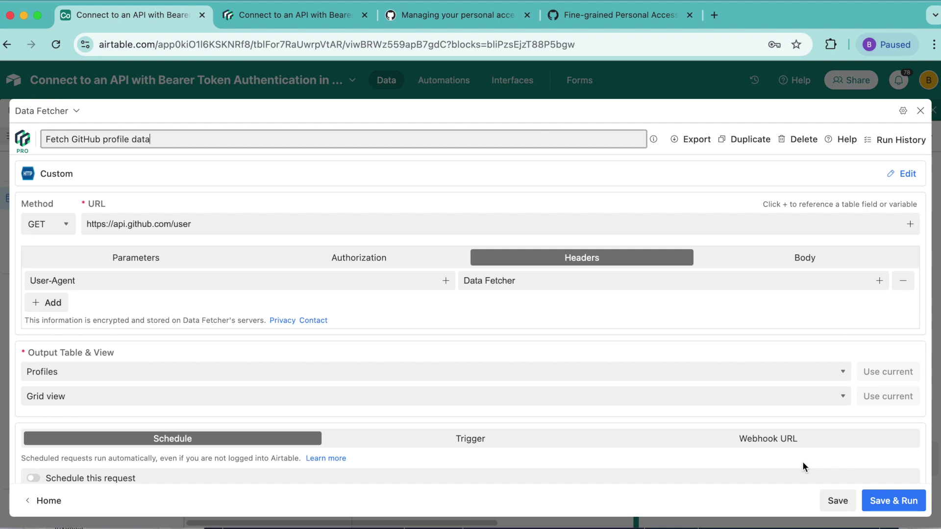
pyautogui.click(878, 502)
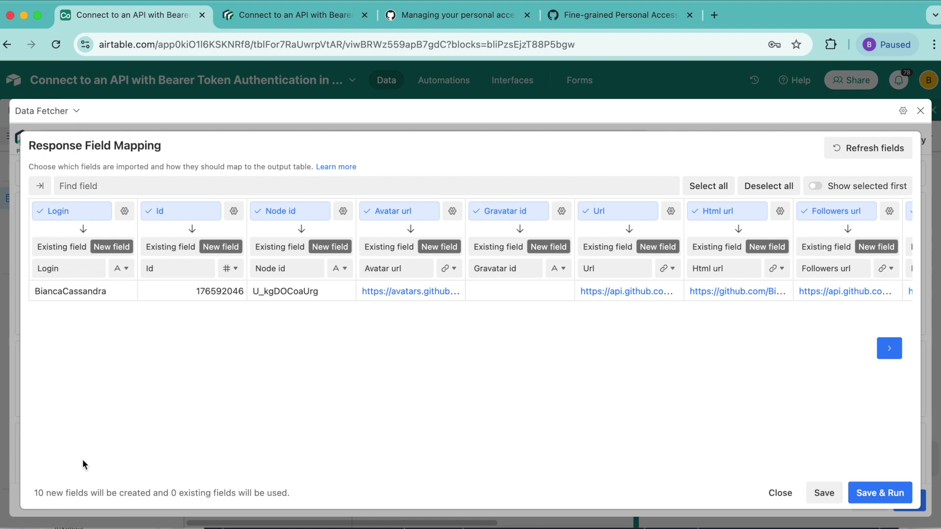
# Import only the Login response field into the existing Name field, then save and run.
pyautogui.click(769, 186)
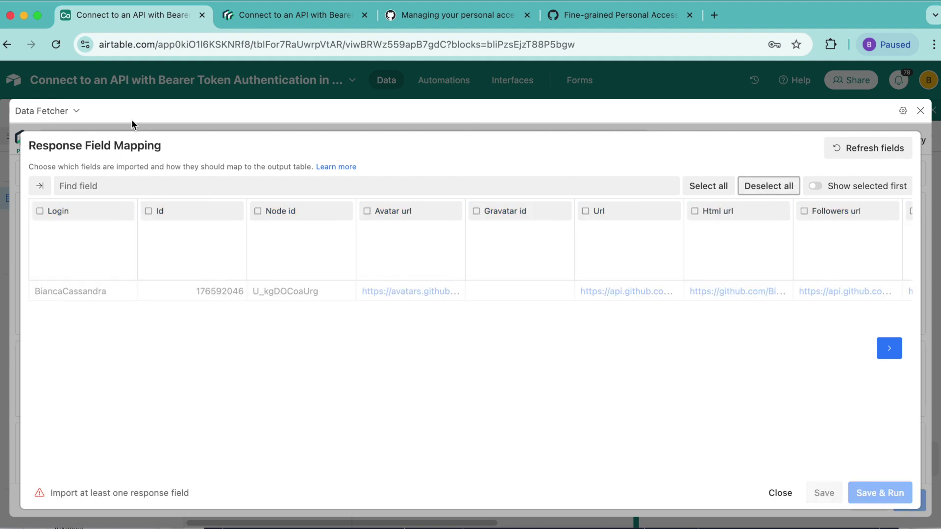
pyautogui.click(45, 213)
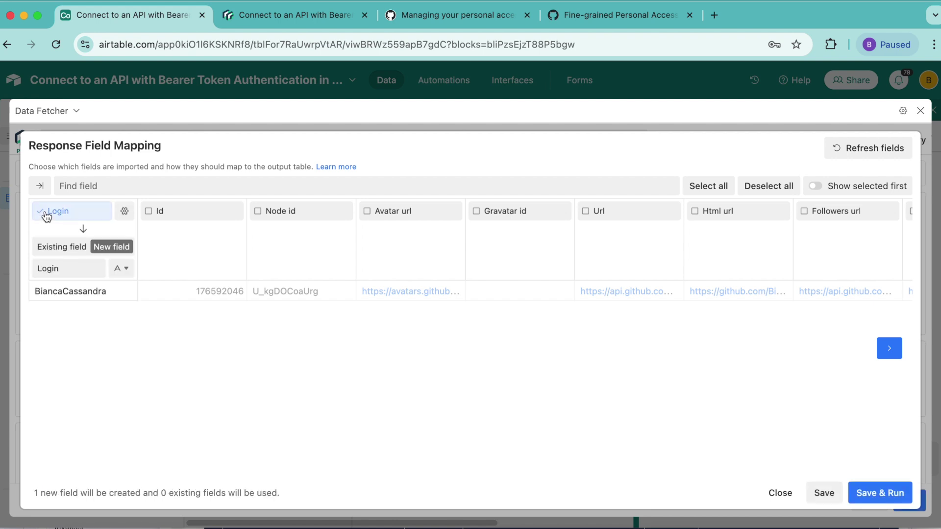
pyautogui.click(79, 246)
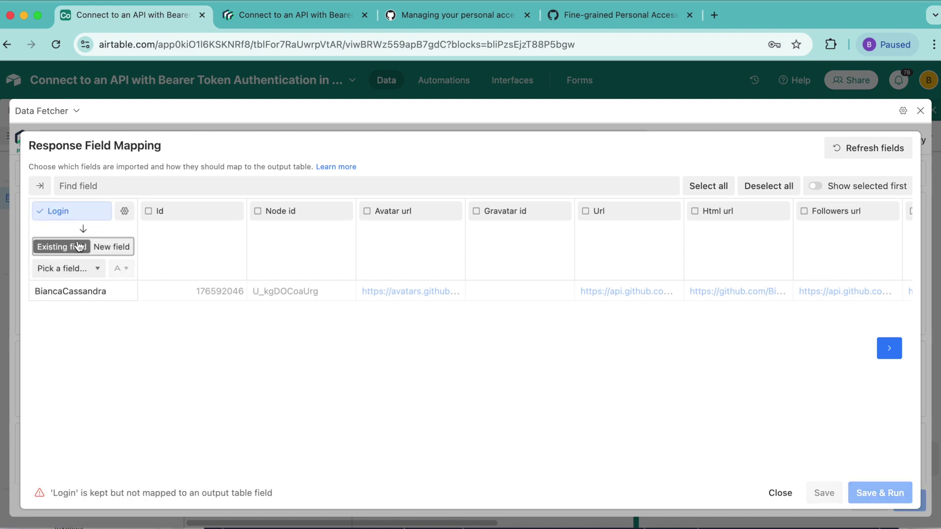
pyautogui.click(57, 270)
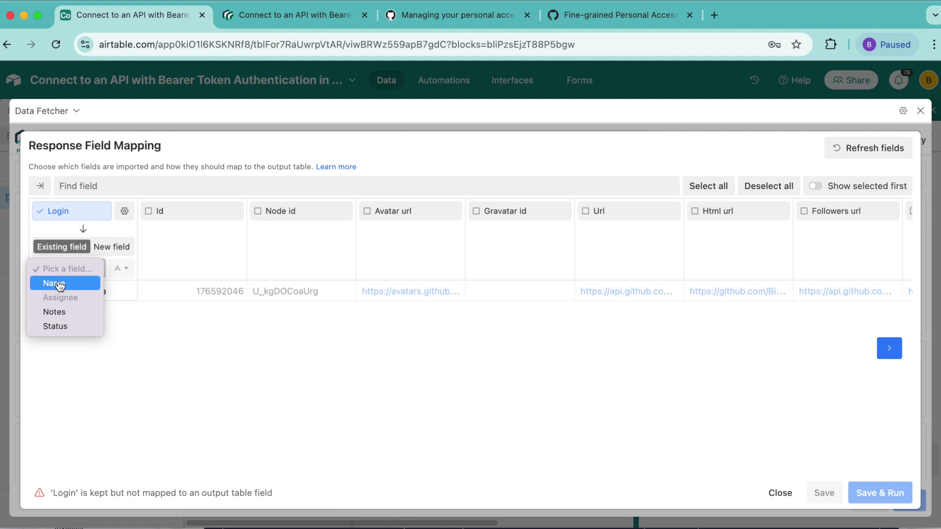
pyautogui.click(60, 284)
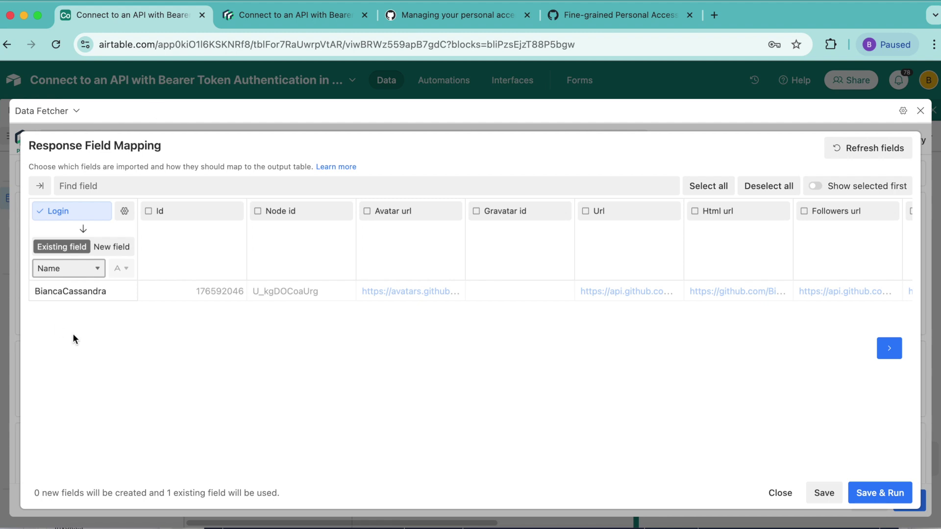
pyautogui.click(880, 496)
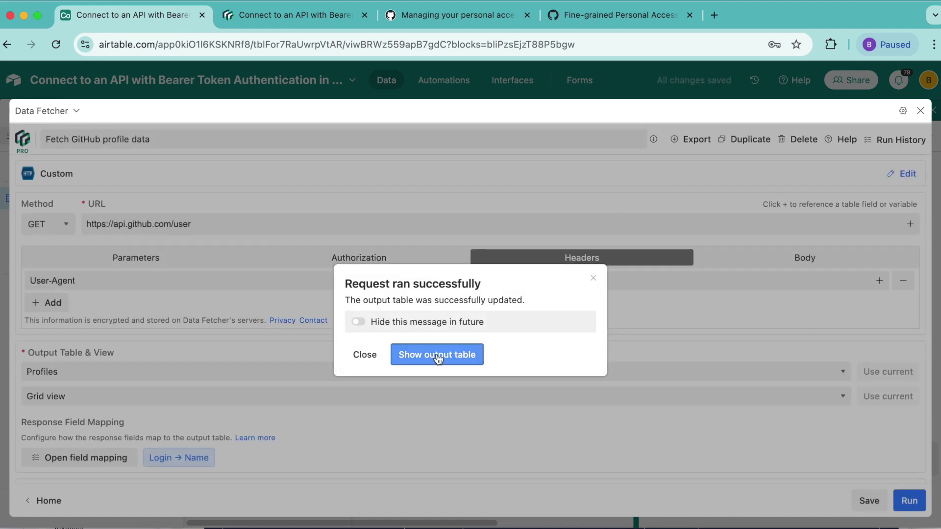
# Show the Profiles output table and close the Extensions sidebar.
pyautogui.click(436, 356)
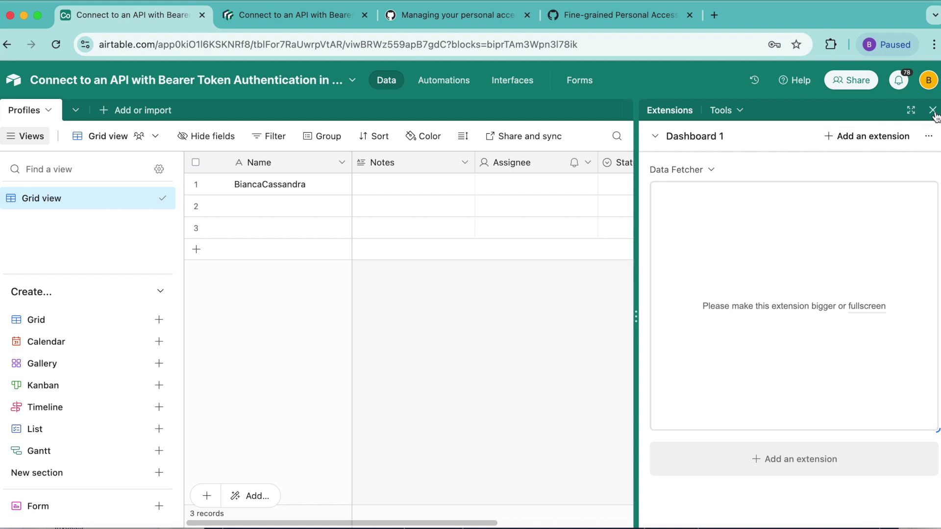
pyautogui.click(933, 111)
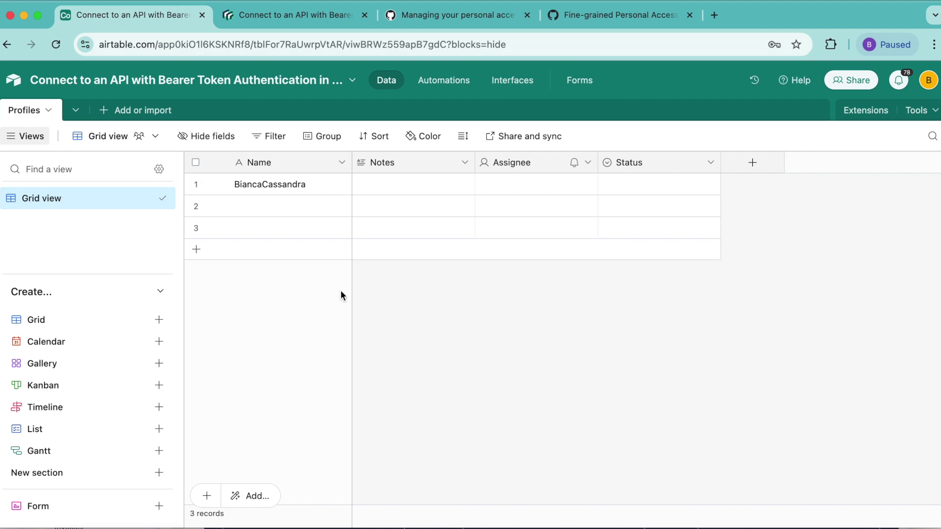
pyautogui.click(321, 14)
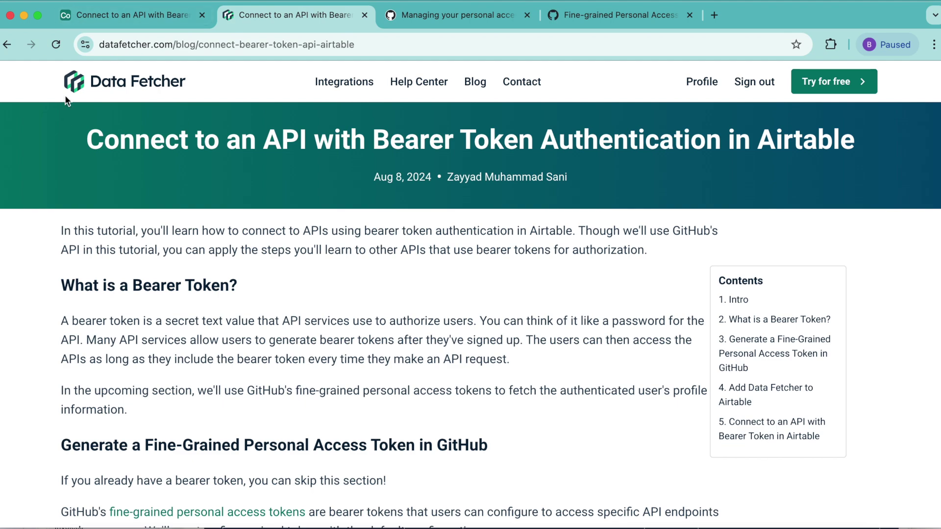
pyautogui.scroll(-20, 7, 189)
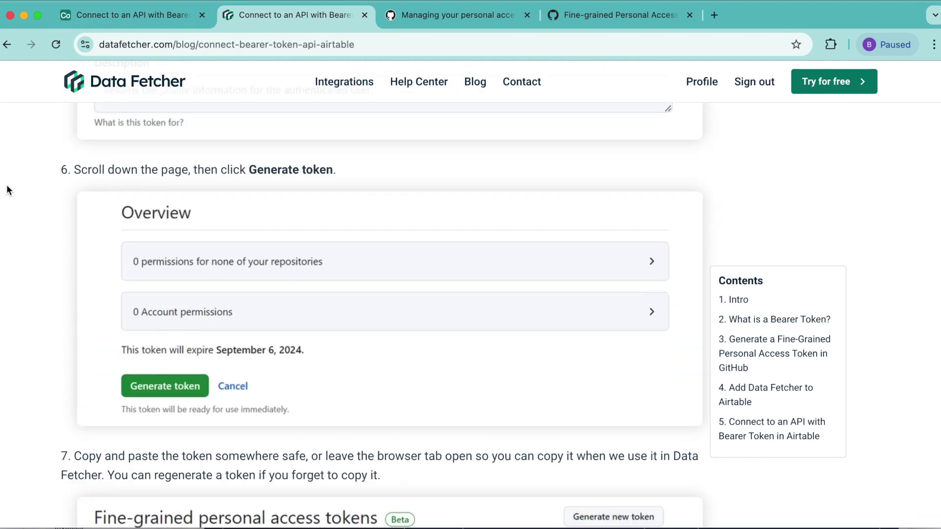
pyautogui.scroll(-15, 7, 188)
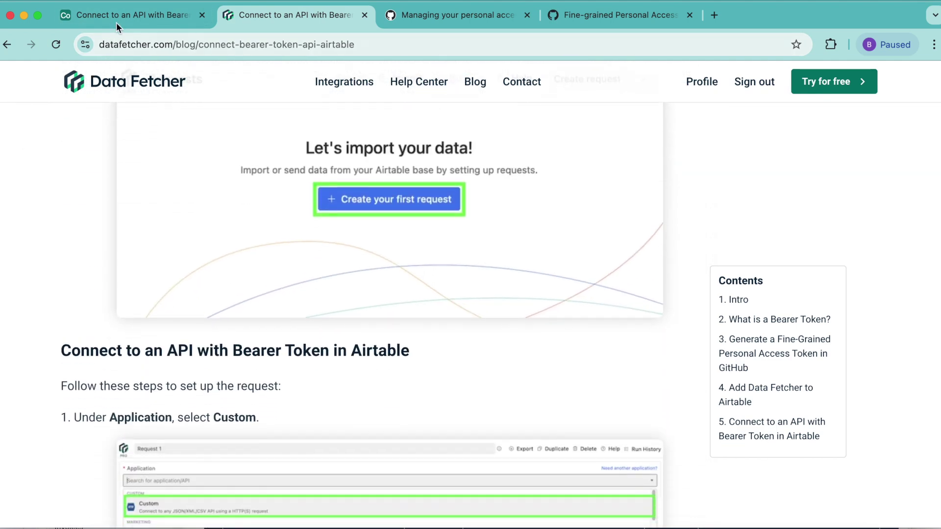
pyautogui.click(117, 21)
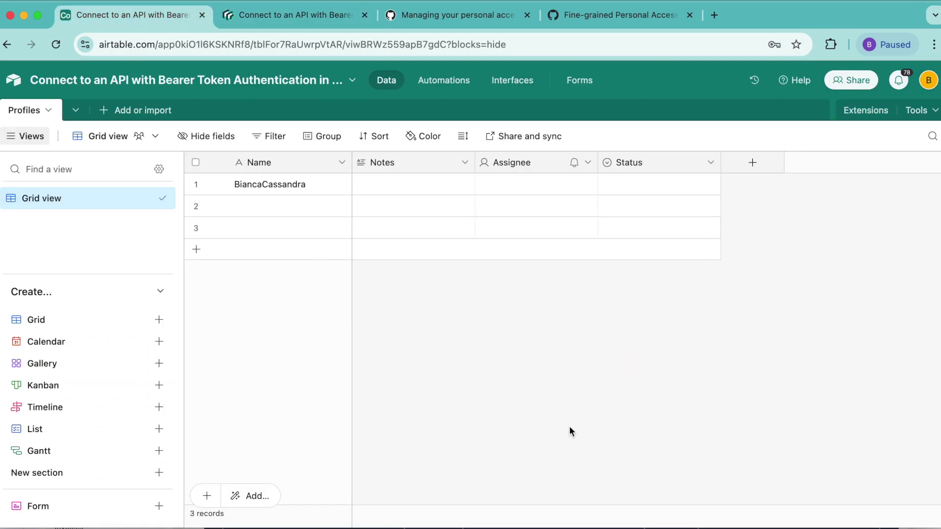